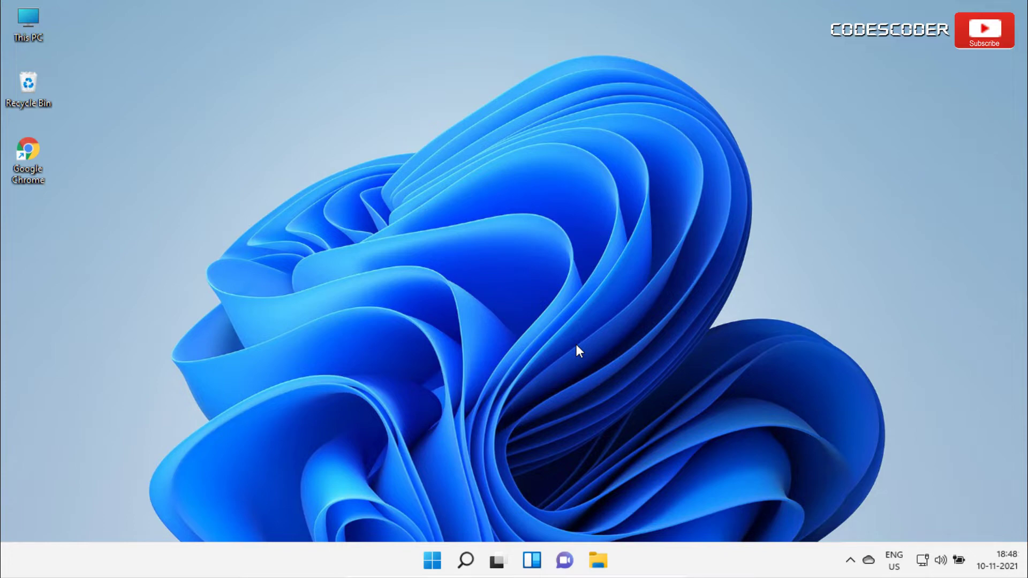
- Open the Windows 11 Start menu to get to the pinned Microsoft Store app
left_click(432, 561)
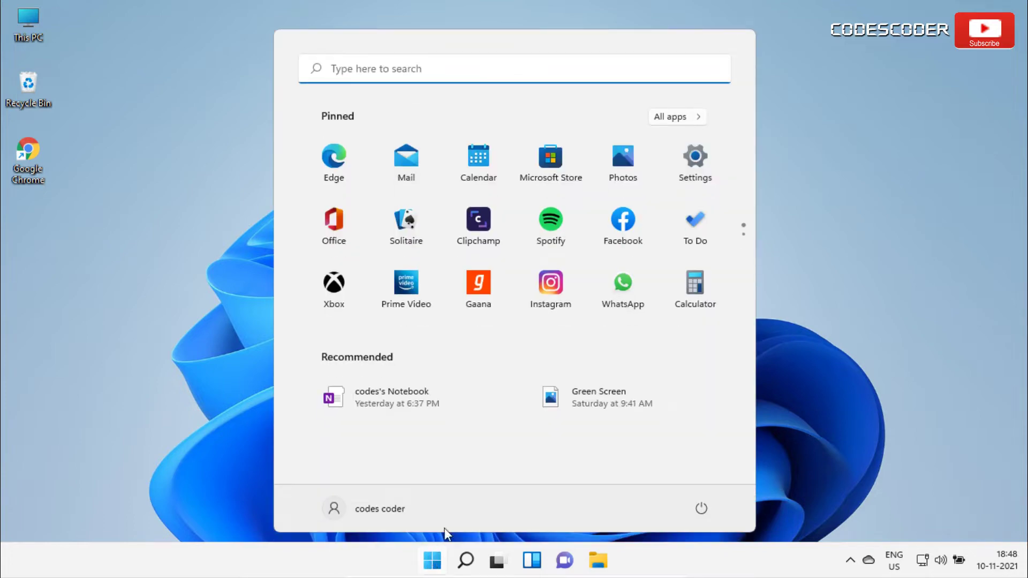
- Launch Microsoft Store and search for 'roundedtb'
left_click(549, 177)
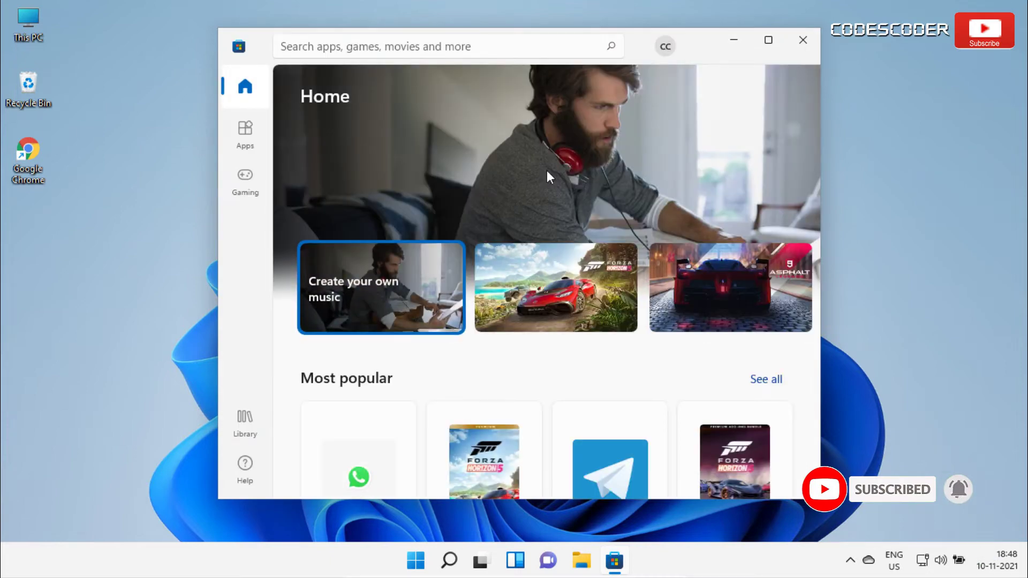
left_click(520, 47)
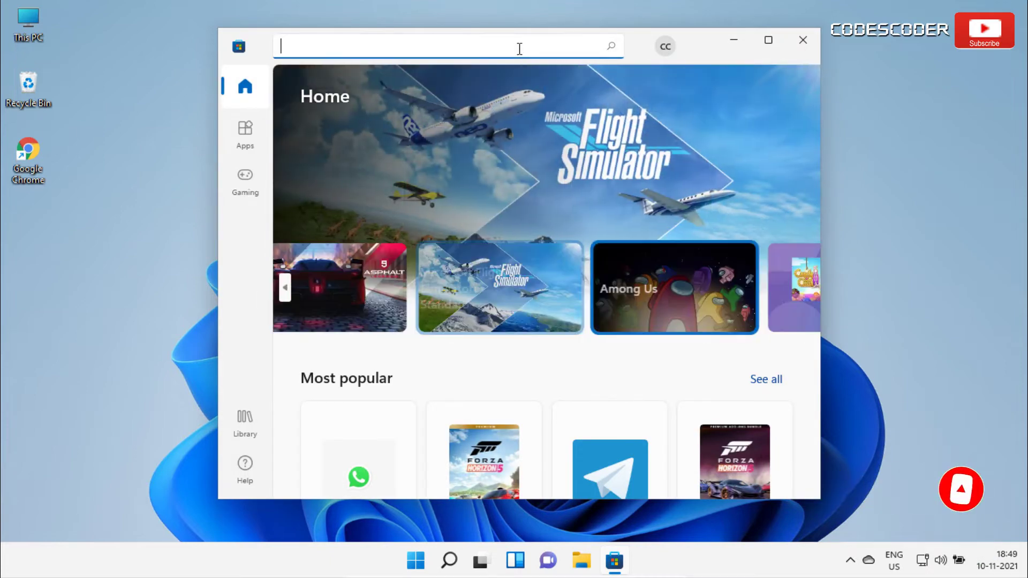
type("roundedtb")
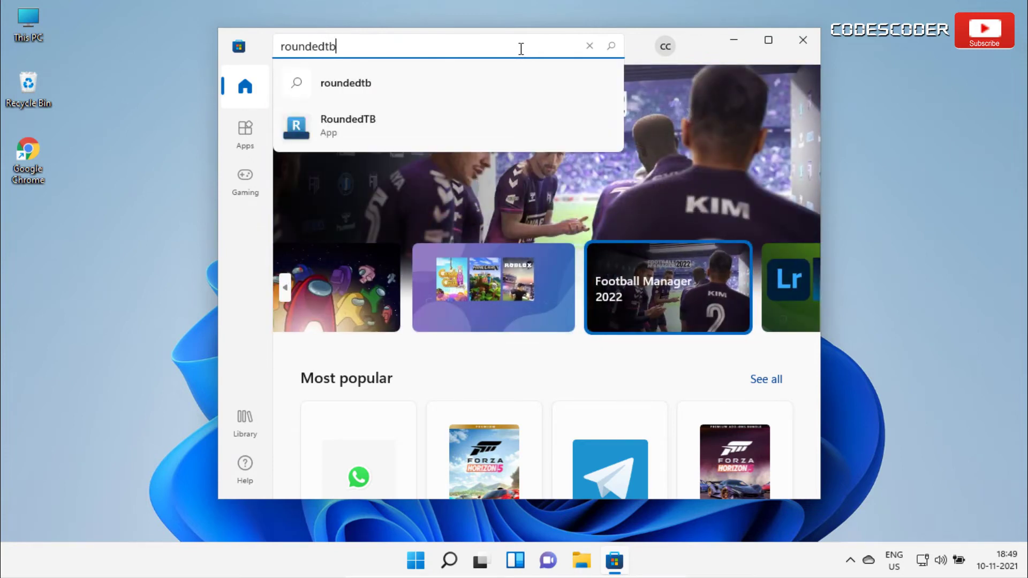
- Install RoundedTB from its Store page, open it, and close the welcome window
left_click(509, 137)
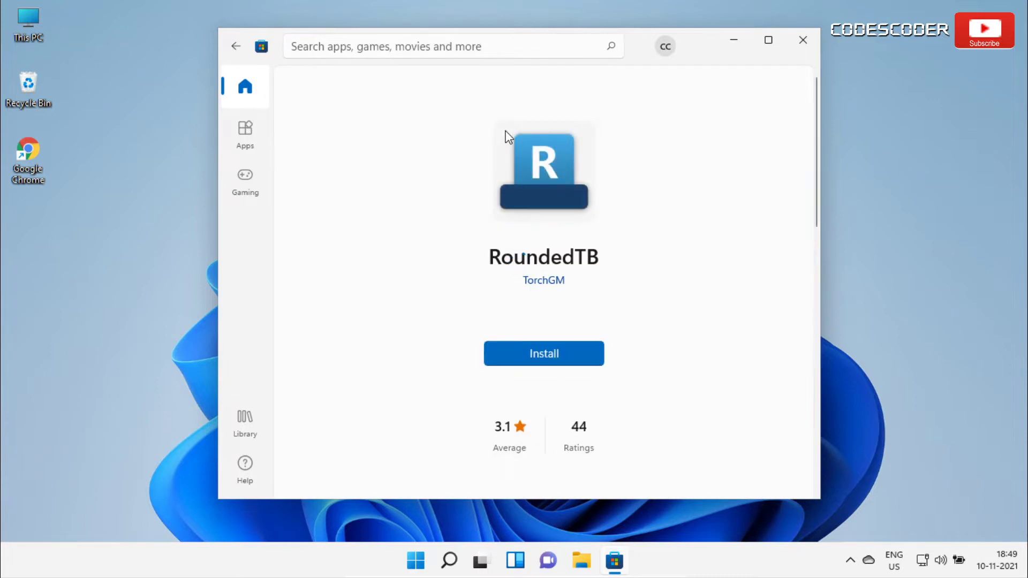
left_click(561, 364)
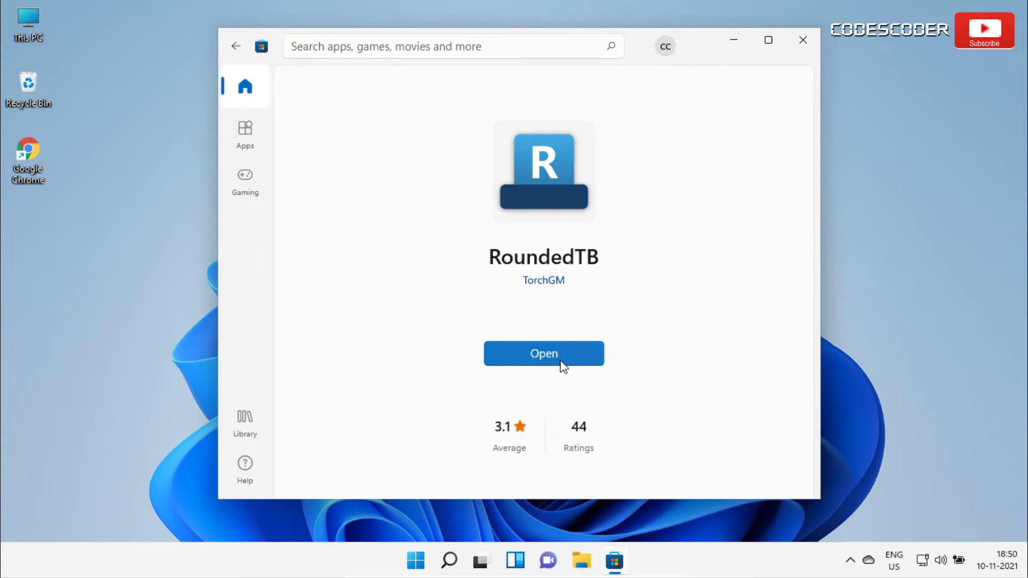
left_click(561, 362)
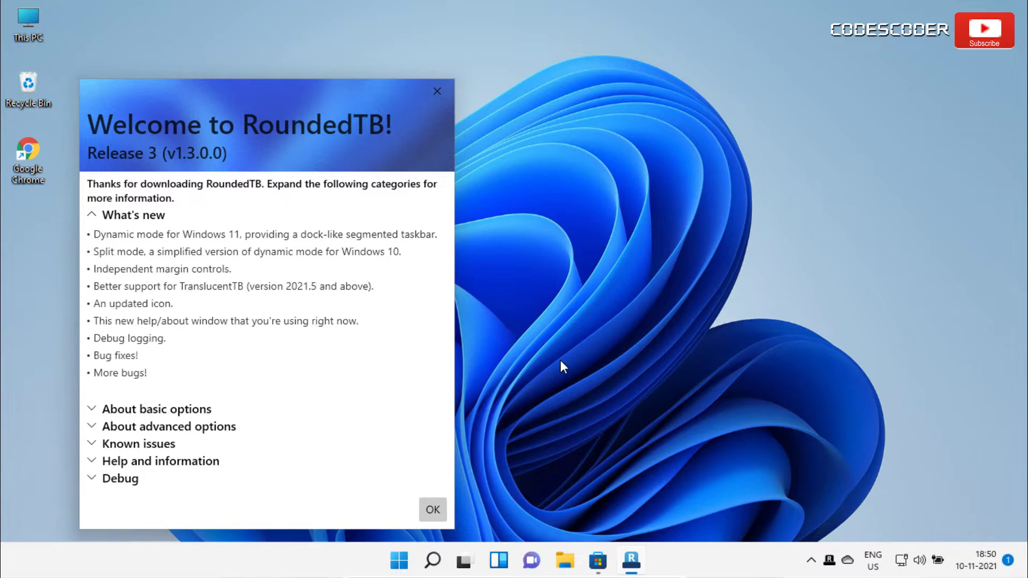
left_click(433, 509)
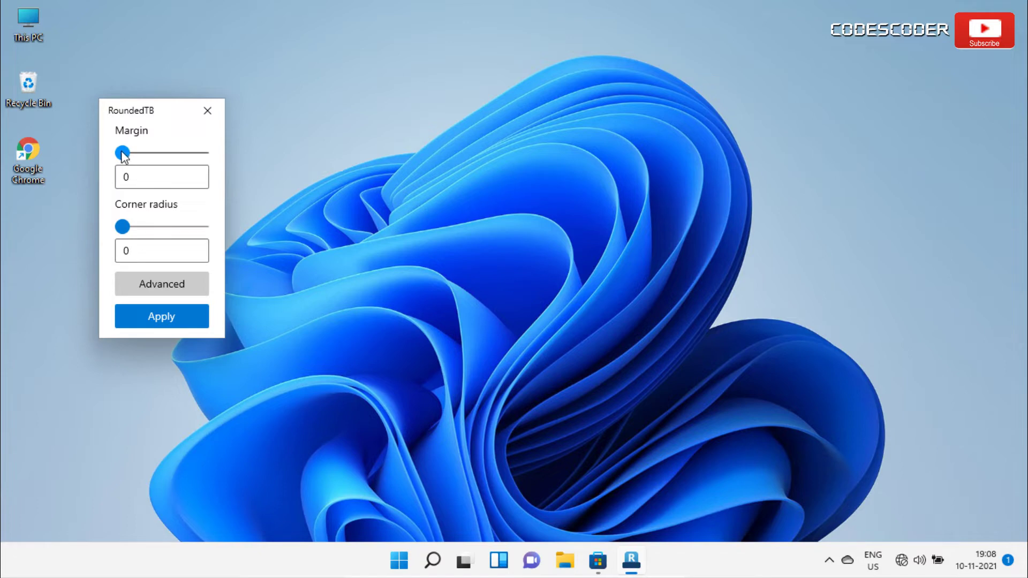
- Preview an inset taskbar with the Margin slider, then bring Margin back to 0
left_click_drag(121, 150, 155, 159)
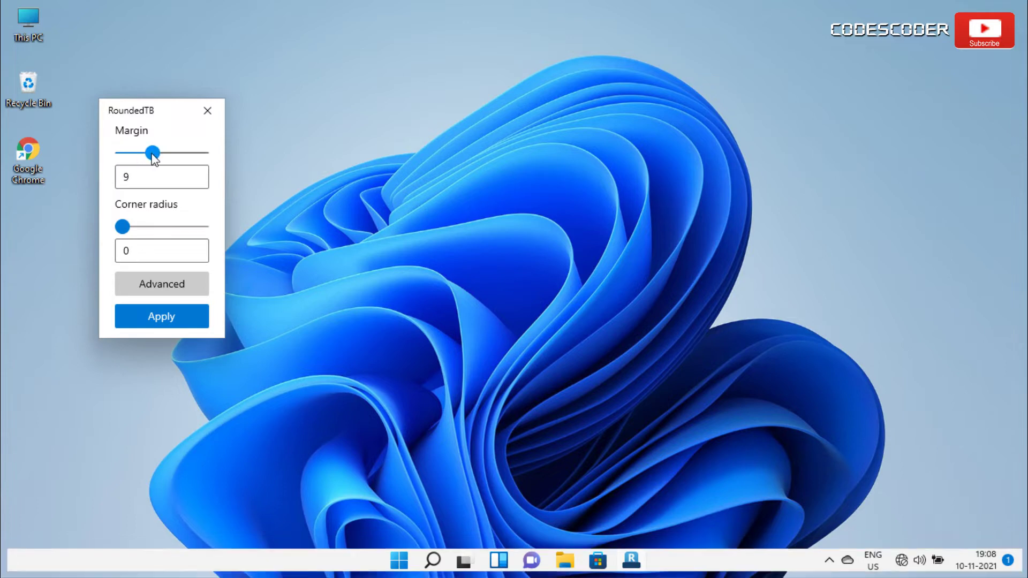
left_click_drag(154, 159, 123, 161)
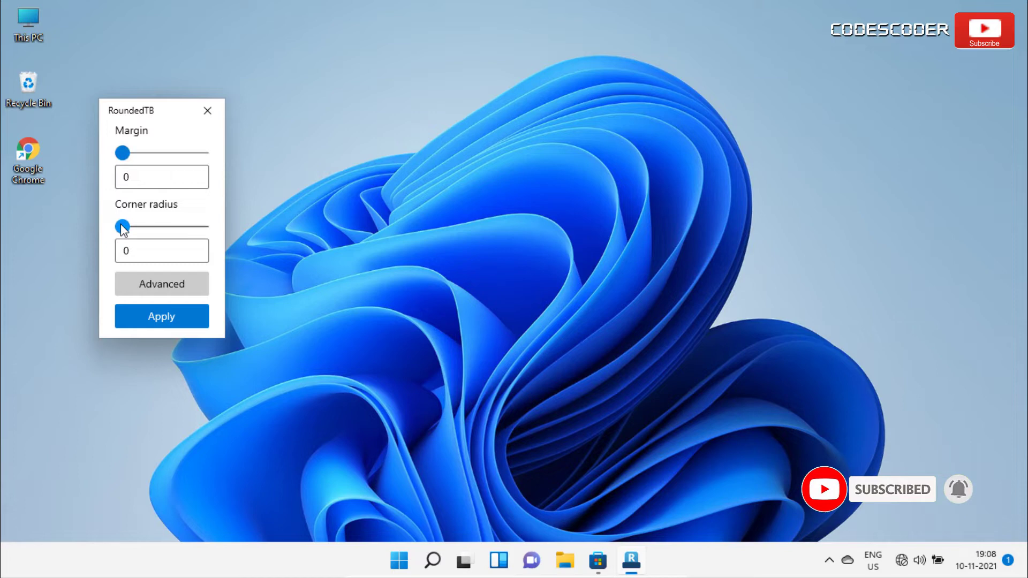
- Round the taskbar corners by bringing the Corner radius slider to 25
left_click_drag(121, 223, 176, 236)
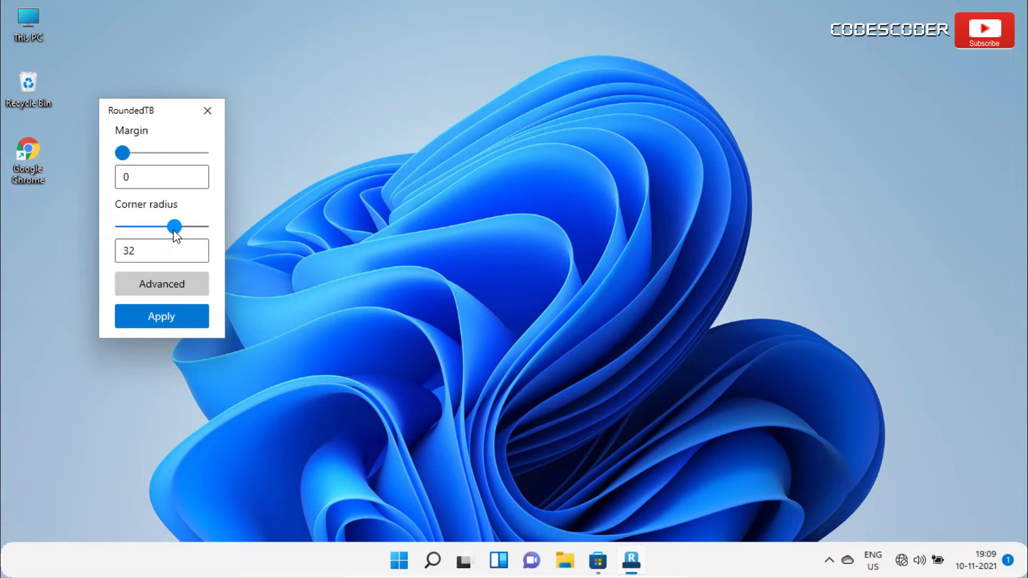
mouse_move(176, 236)
left_mouse_down()
mouse_move(192, 236)
mouse_move(169, 233)
left_mouse_up()
- Show the advanced options and switch Margin to separate Top, Bottom, Left and Right fields
left_click(184, 284)
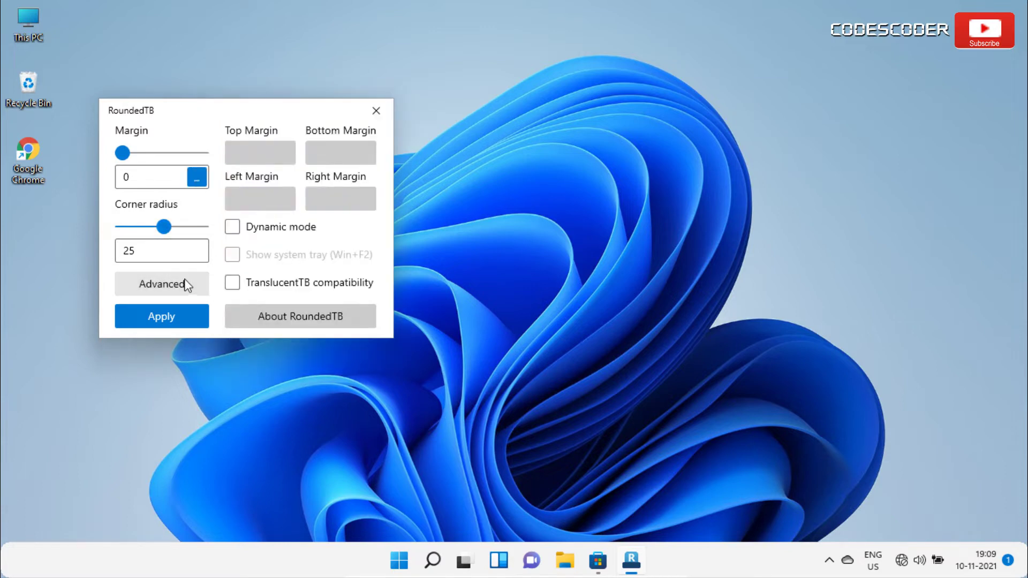
left_click(197, 177)
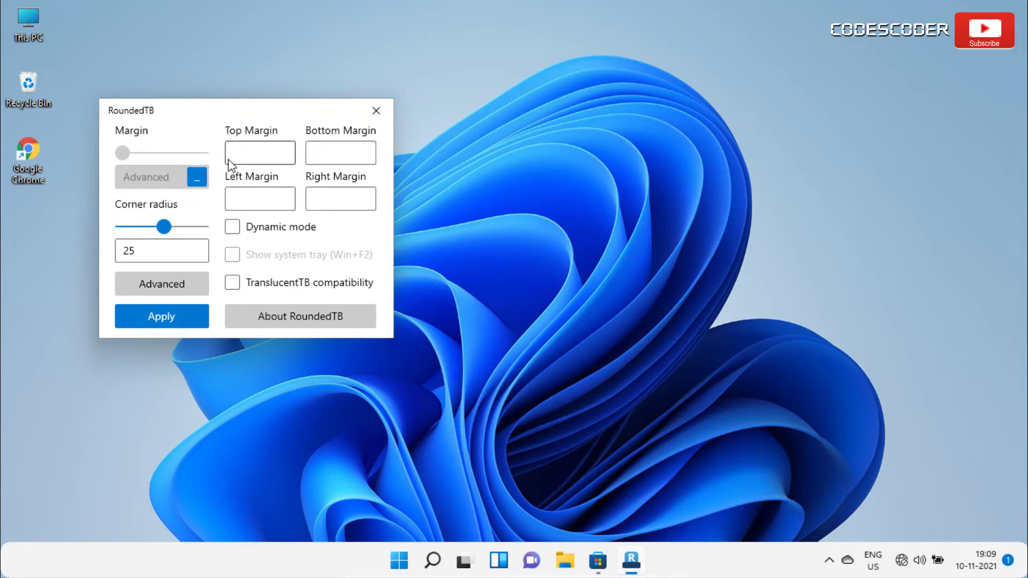
left_click(261, 158)
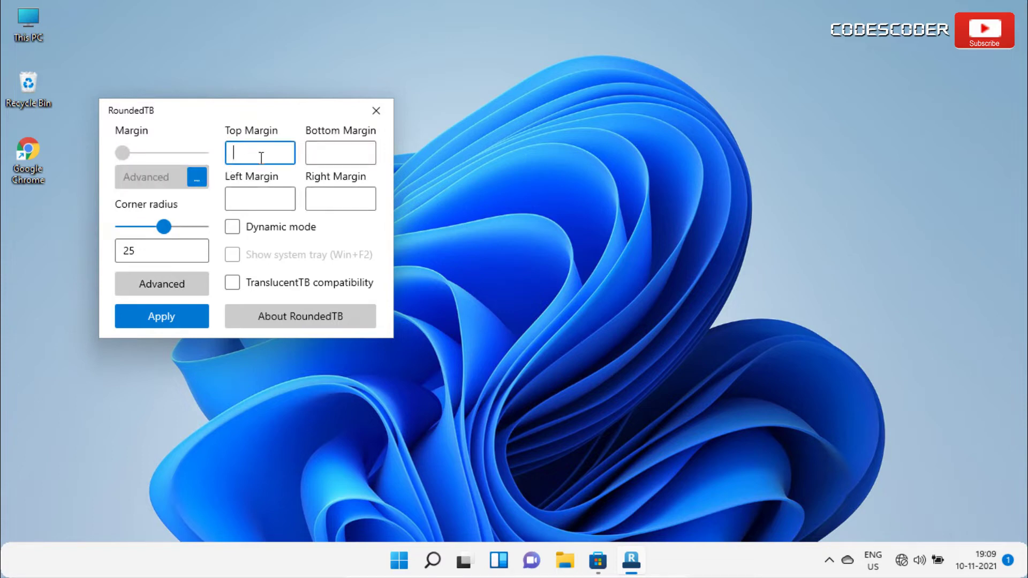
left_click(323, 156)
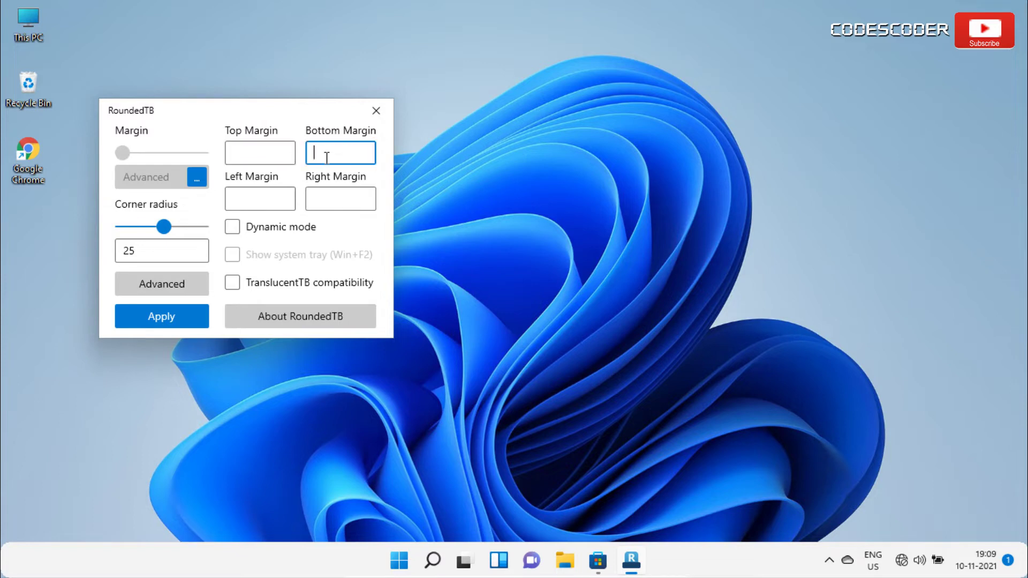
left_click(260, 201)
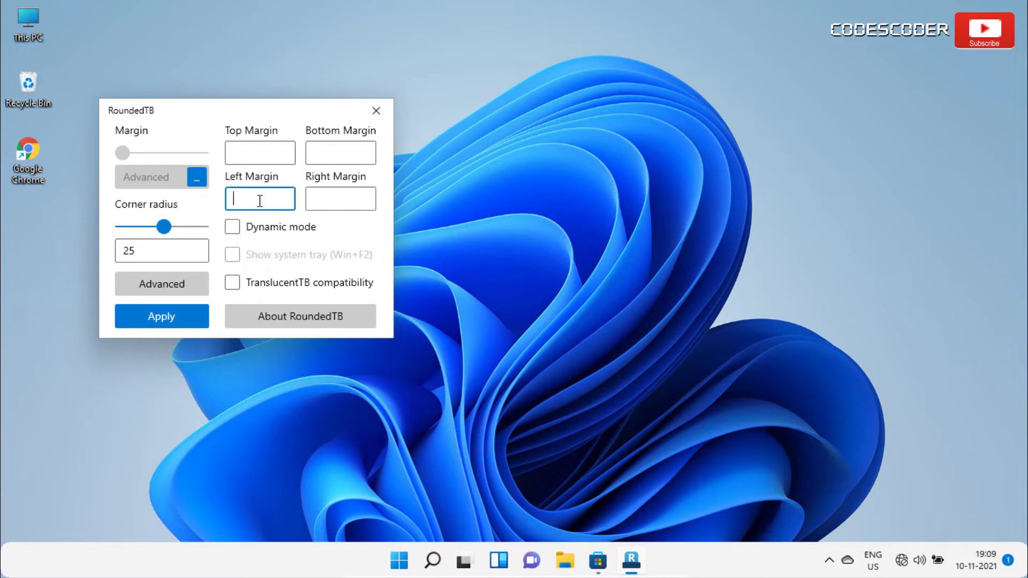
left_click(322, 203)
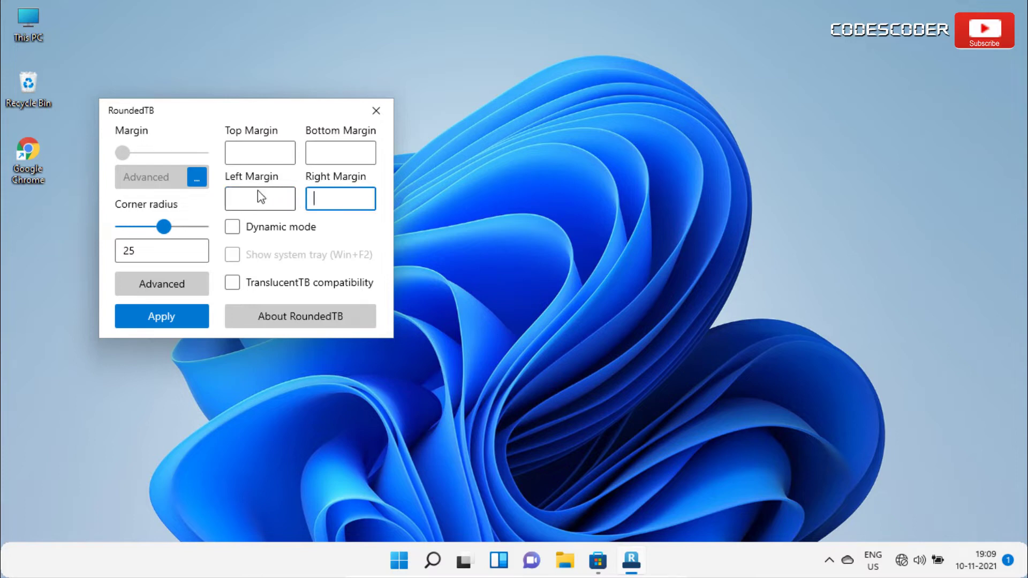
- Set Left and Right Margin to 25 and apply them to the taskbar
left_click(241, 198)
type("25")
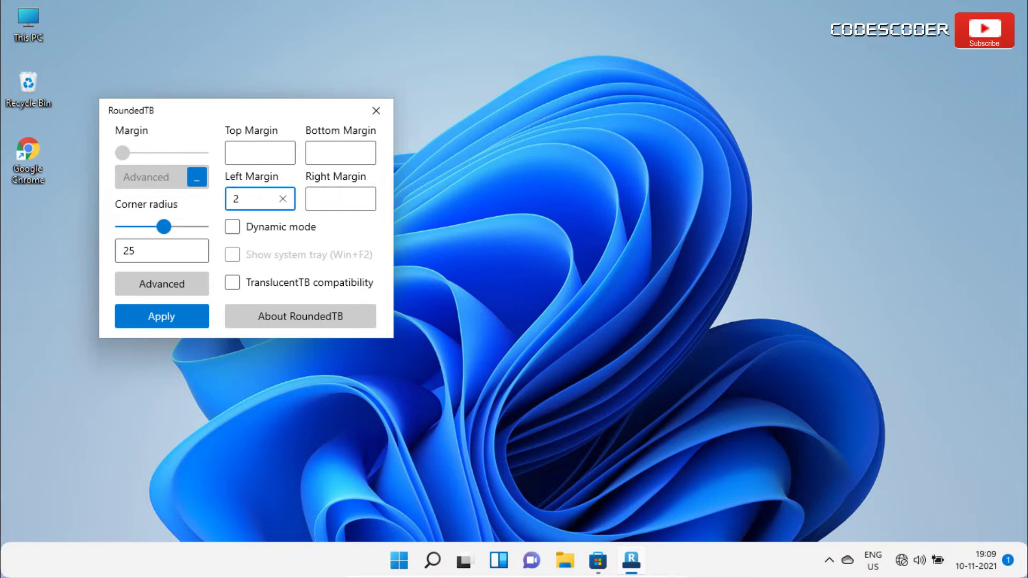
left_click(319, 202)
type("25")
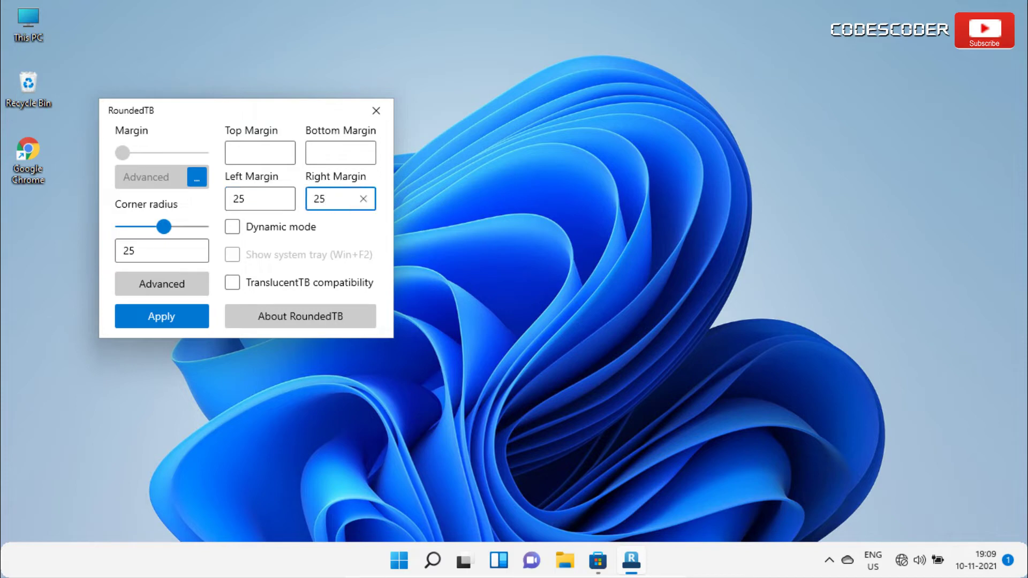
left_click(190, 315)
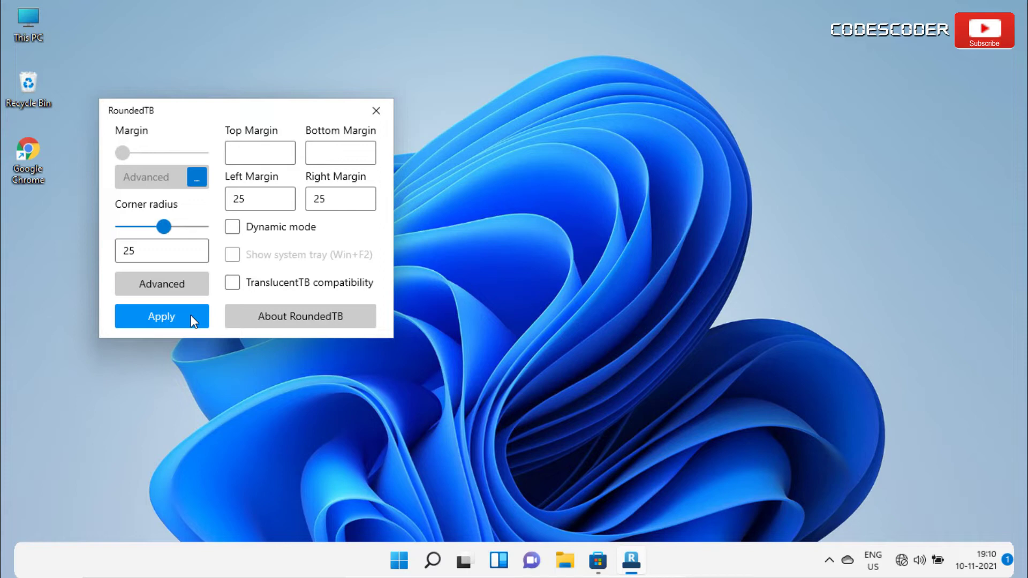
- Change Left and Right Margin to 500 and apply for a short centred taskbar
left_click(254, 197)
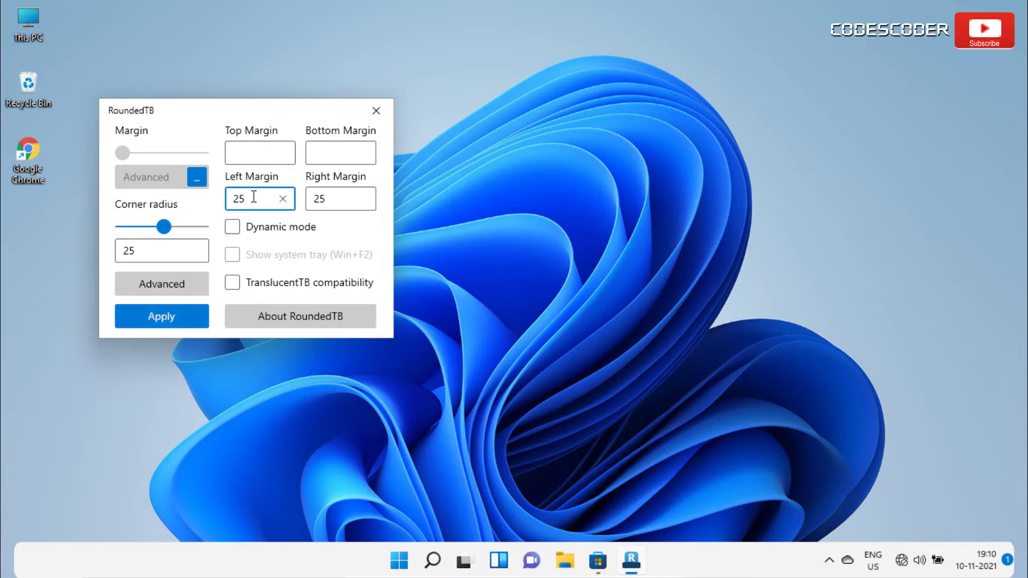
key("BackSpace")
key("BackSpace")
type("500")
left_click(331, 199)
key("BackSpace")
key("BackSpace")
type("500")
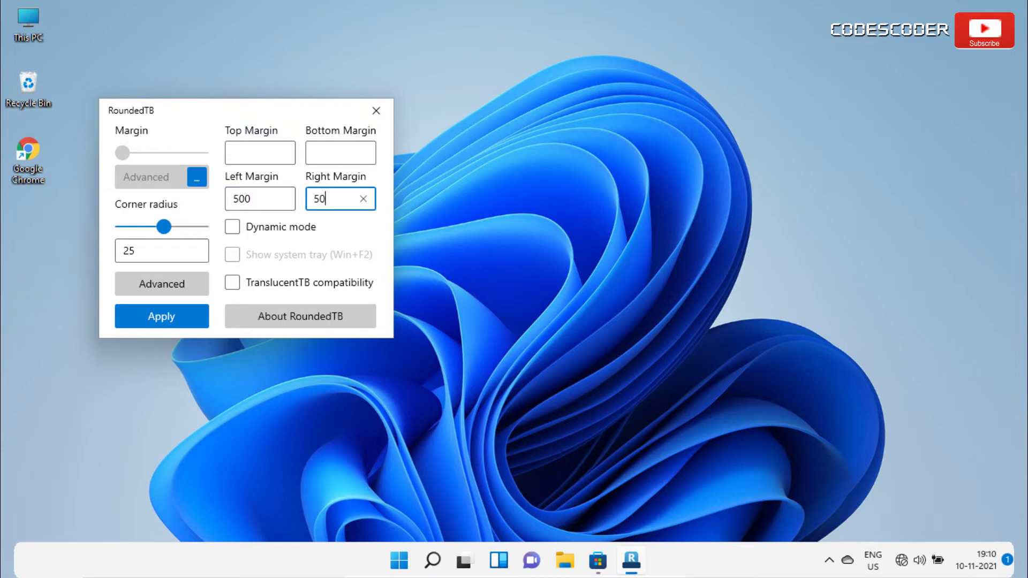
left_click(174, 312)
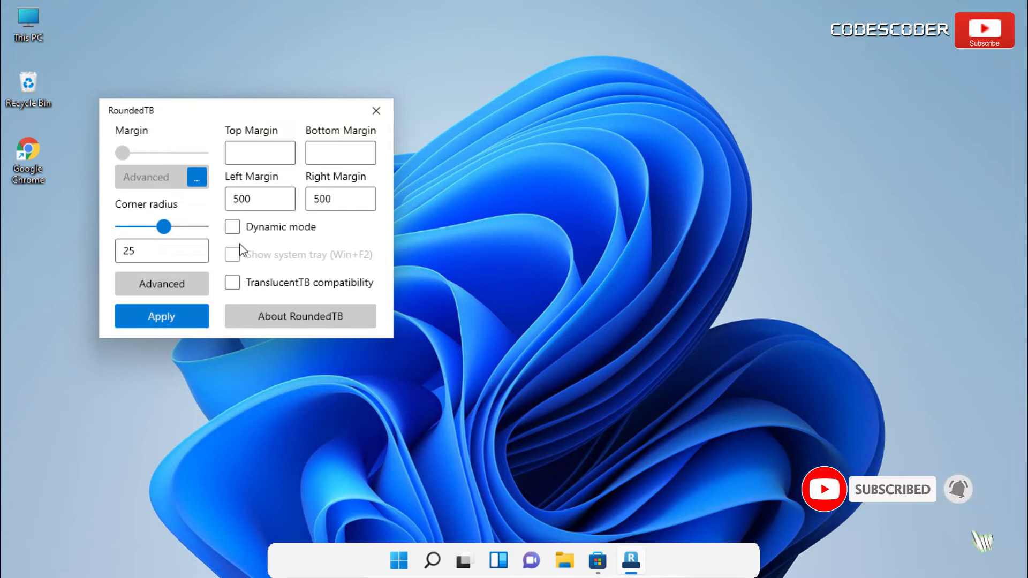
- Clear the Left and Right Margin values so the taskbar returns to full width
left_click(255, 200)
key("BackSpace")
key("BackSpace")
key("BackSpace")
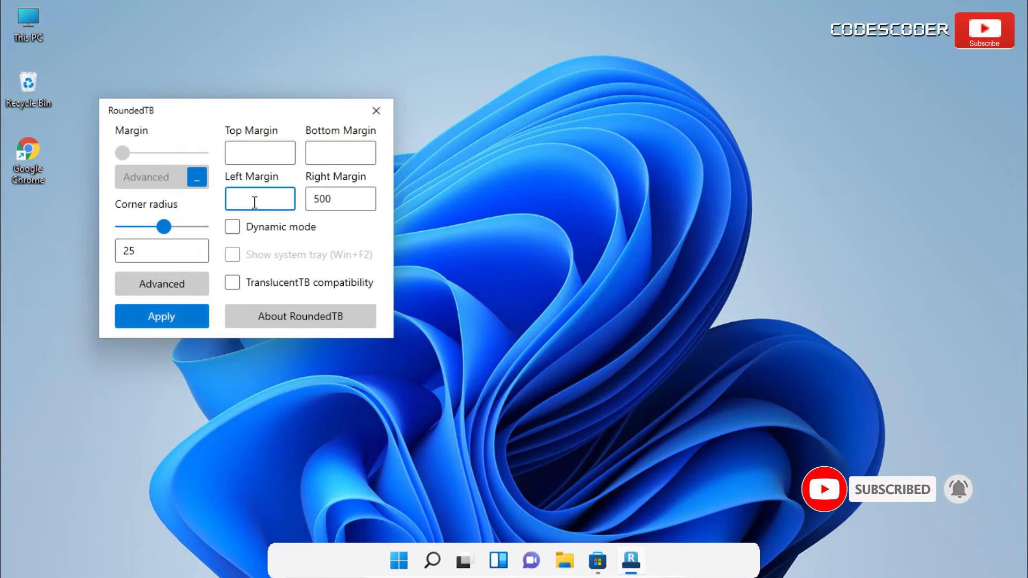
left_click(341, 202)
key("BackSpace")
key("BackSpace")
key("BackSpace")
left_click(296, 213)
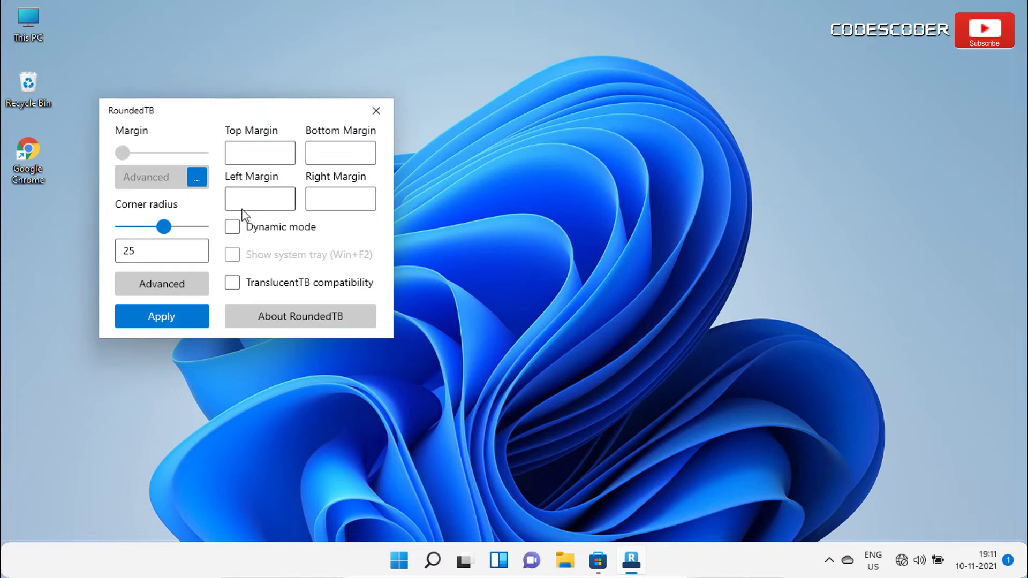
- Switch back to a single Margin of 0 and tick Dynamic mode
left_click(198, 180)
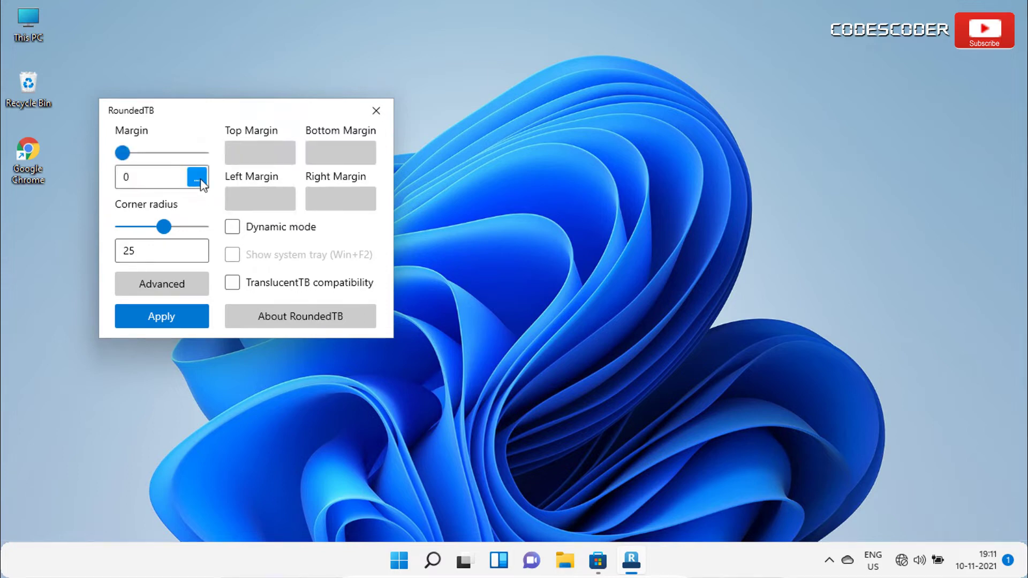
left_click(236, 227)
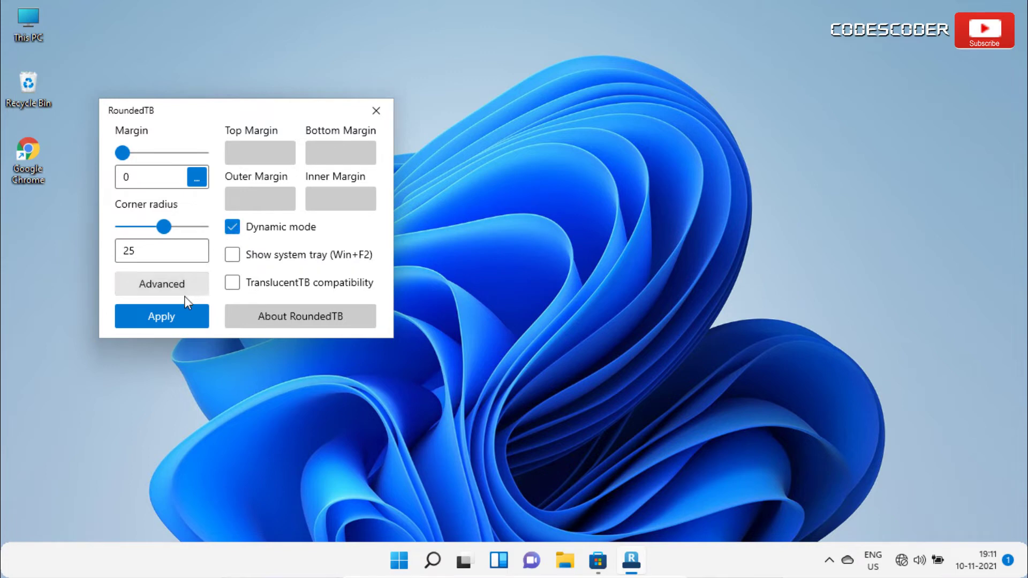
- Apply Dynamic mode with corner radius 25, shrinking the taskbar to a rounded icon dock
left_click(175, 314)
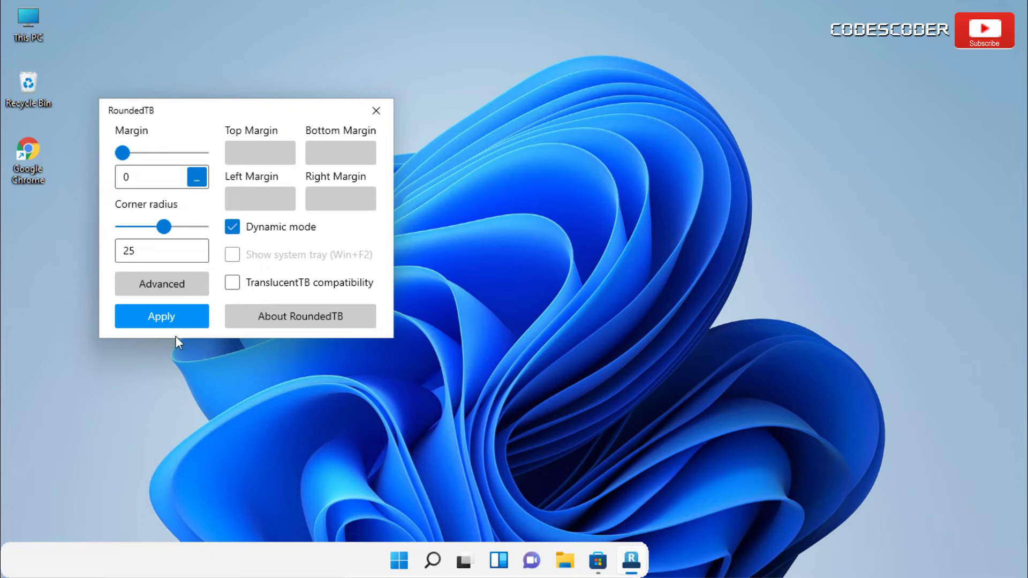
- Open Taskbar settings from the taskbar and expand the Taskbar behaviors section
right_click(241, 557)
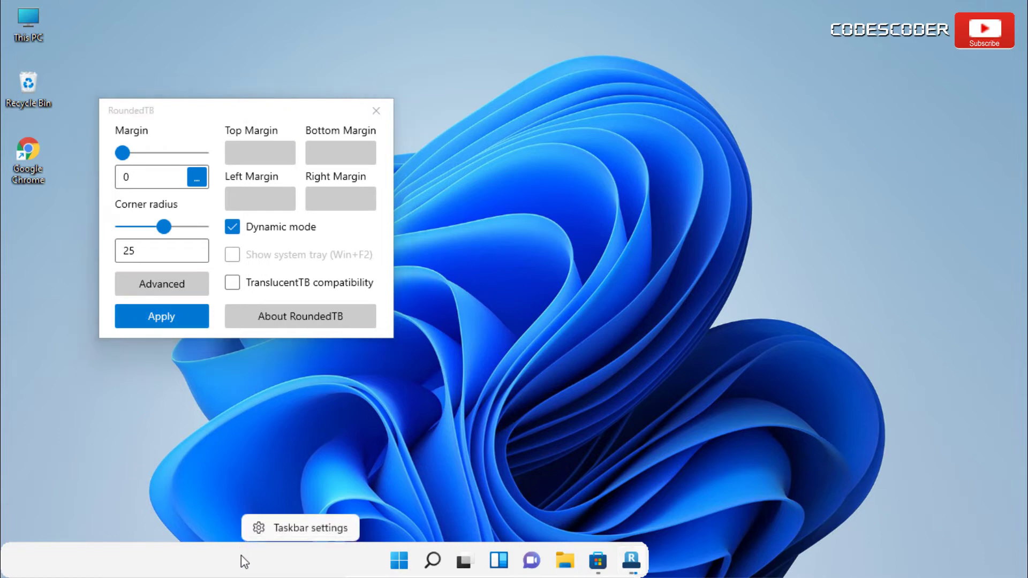
left_click(276, 533)
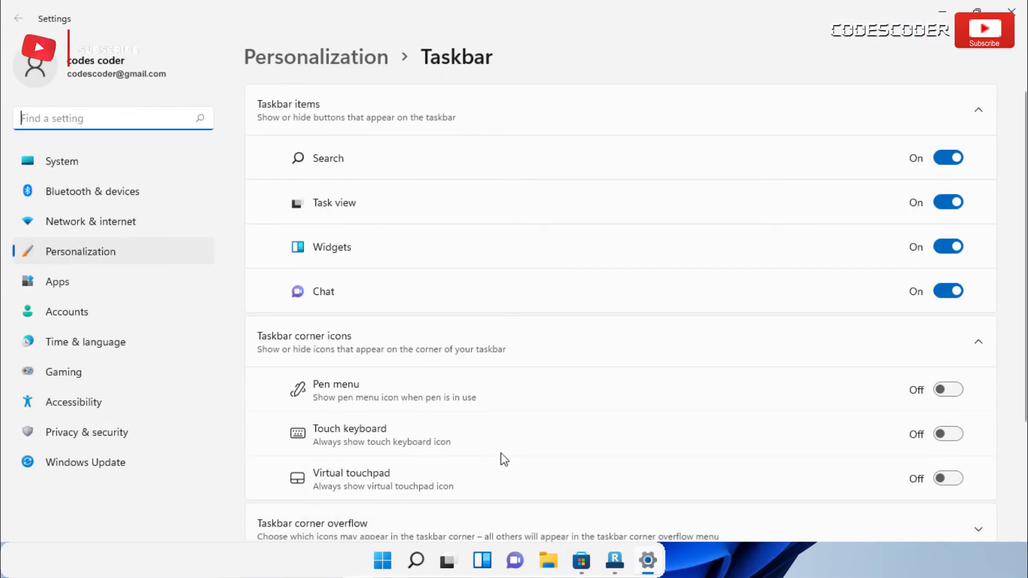
scroll(518, 457, "down", 2)
scroll(518, 458, "down", 2)
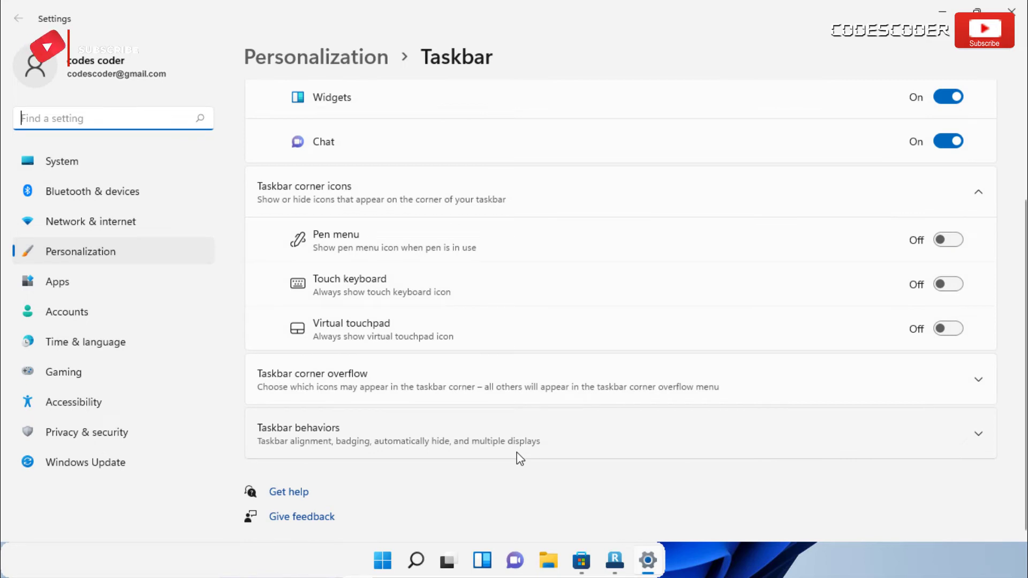
left_click(779, 431)
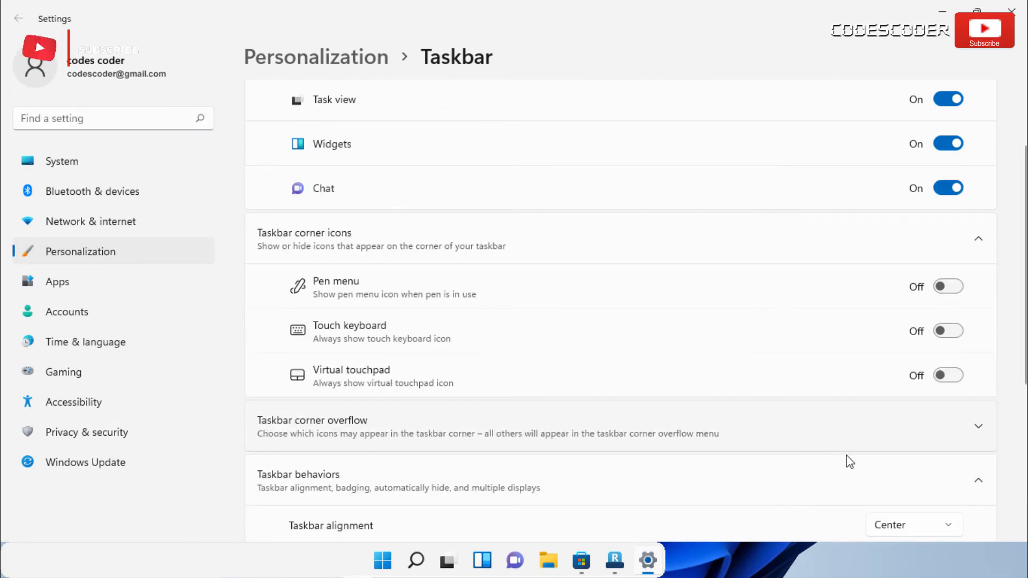
- Try Left taskbar alignment, then set it back to Center
left_click(906, 527)
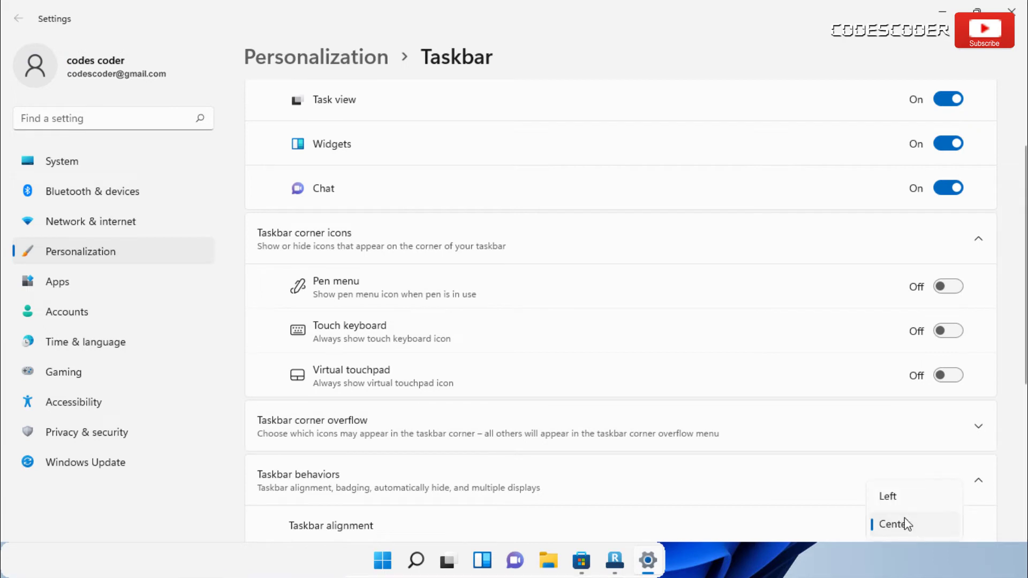
left_click(897, 494)
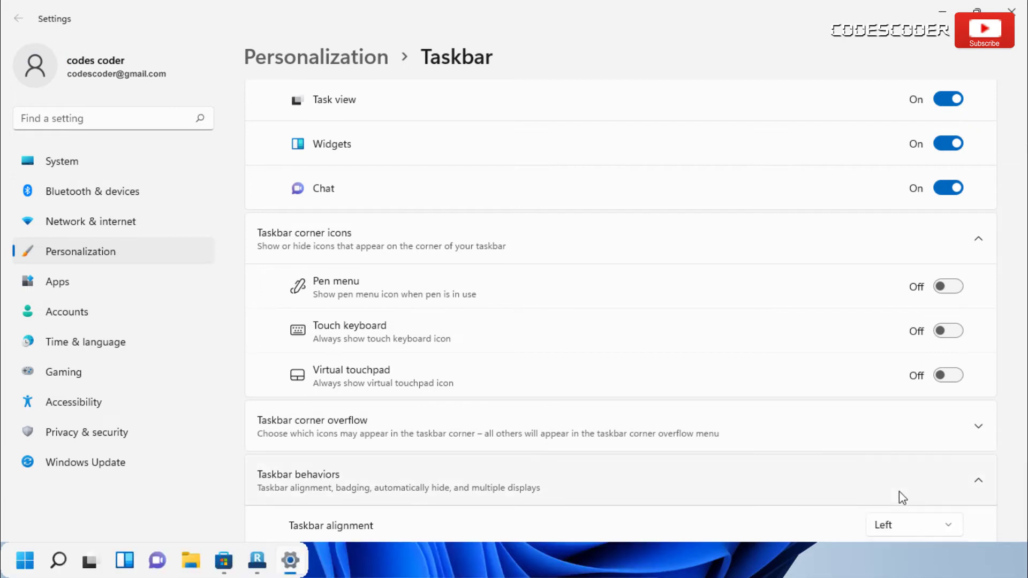
left_click(901, 523)
left_click(901, 523)
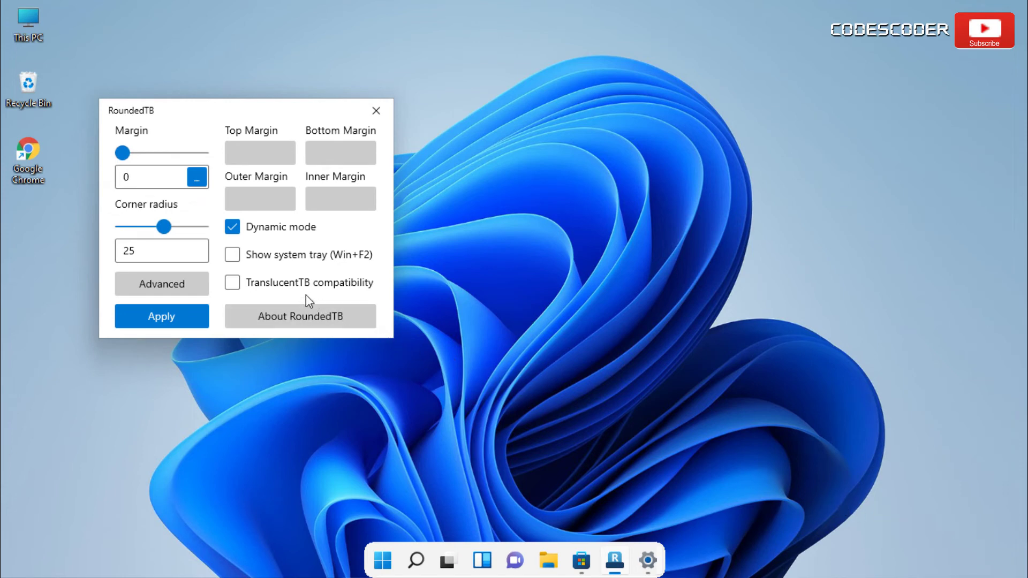
- Tick Show system tray and apply so the tray and clock reappear beside the dock
left_click(234, 256)
left_click(177, 319)
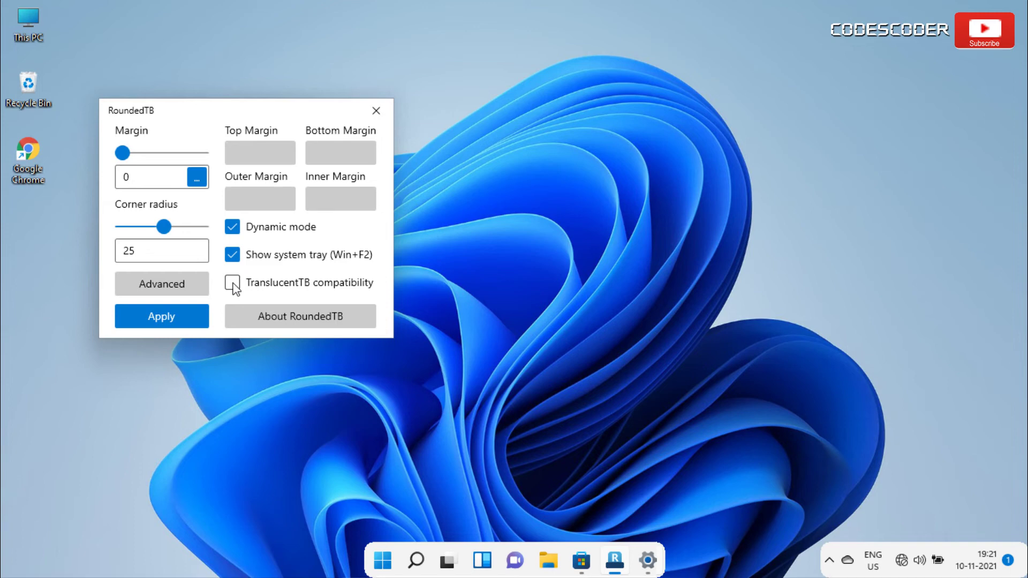
- Launch Google Chrome from its desktop shortcut so its icon joins the rounded dock
left_click(36, 155)
double_click(35, 155)
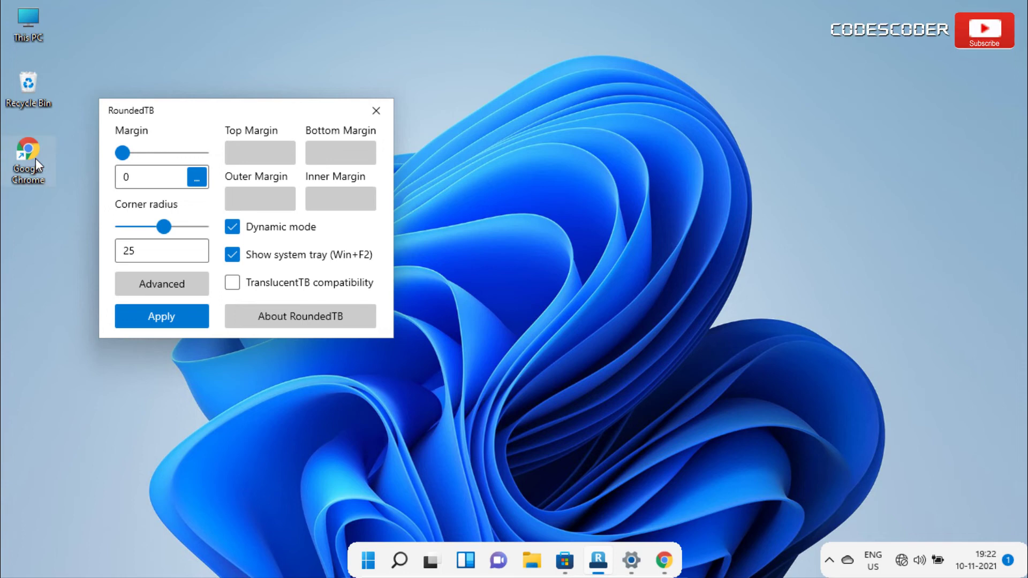
- Turn off Dynamic mode, set Corner radius to 0, apply both, and close RoundedTB
left_click(234, 228)
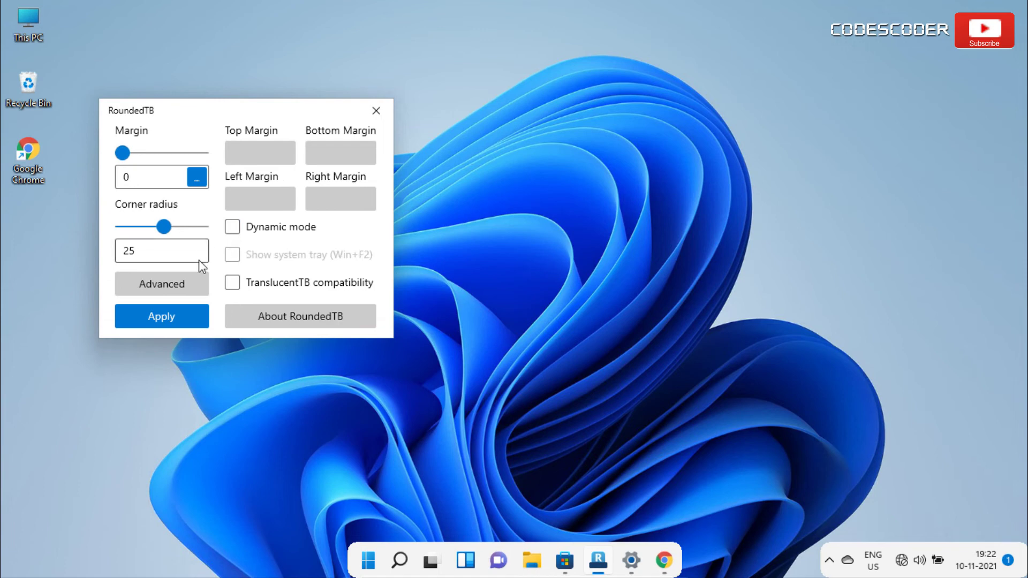
left_click(150, 315)
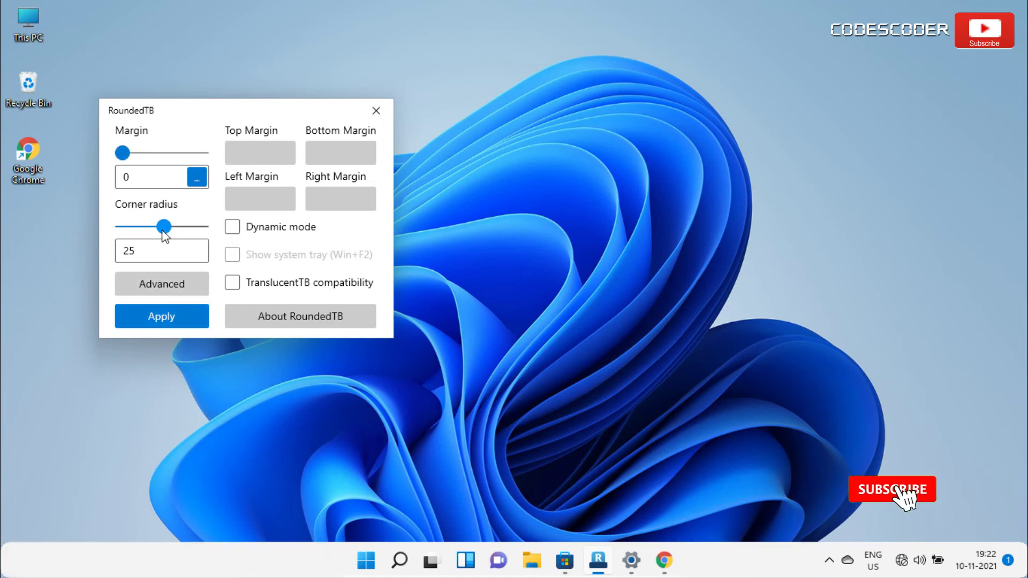
left_click_drag(164, 227, 113, 233)
left_click(166, 318)
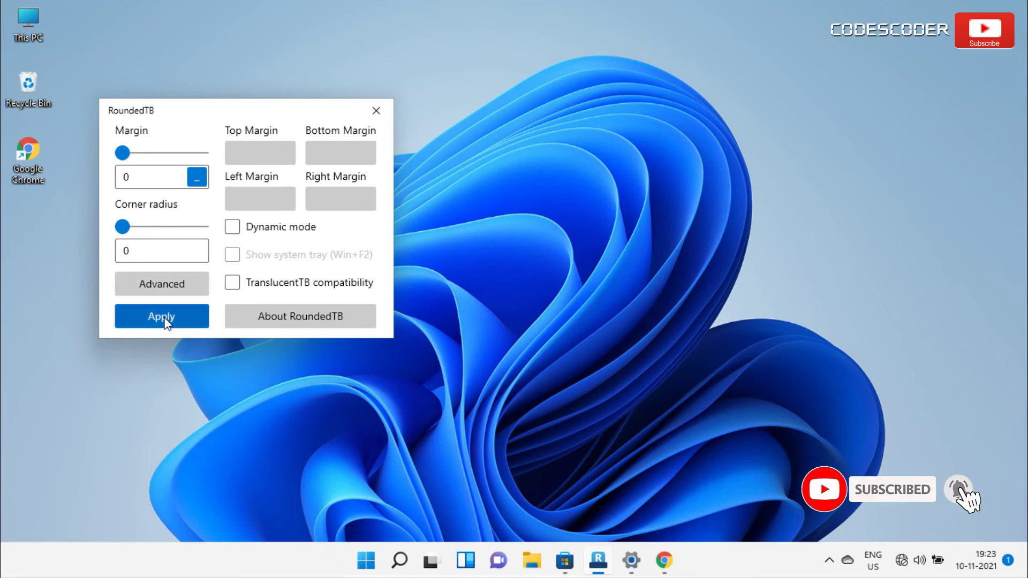
left_click(367, 117)
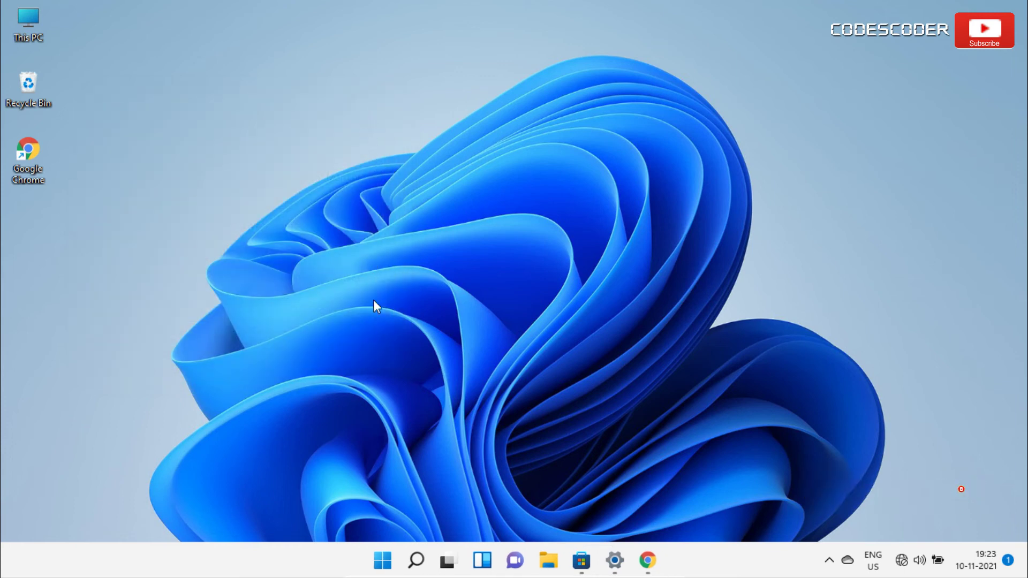
- Go to Settings > Apps > Apps & features and search the app list for 'roundedtb'
left_click(380, 566)
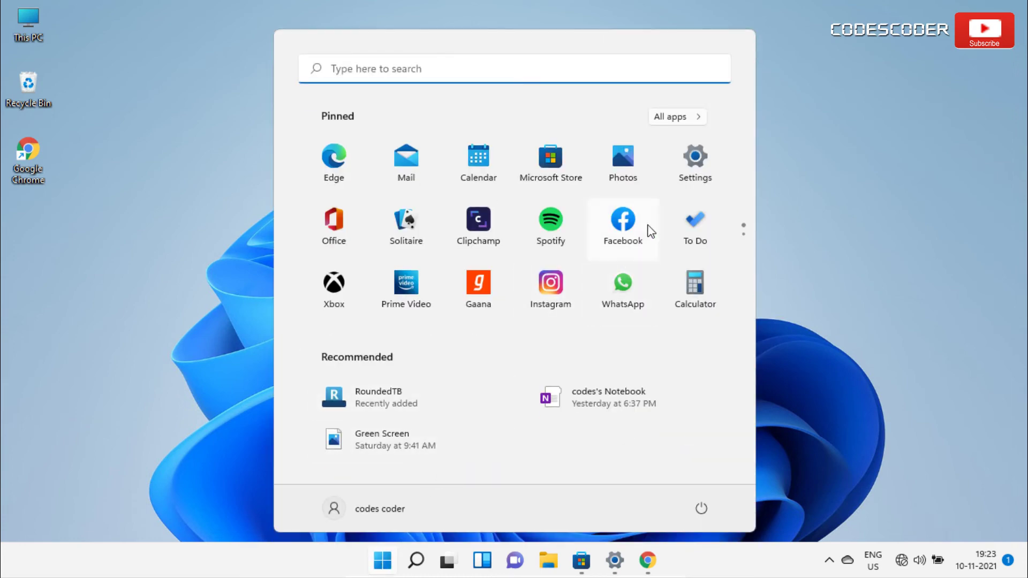
left_click(695, 160)
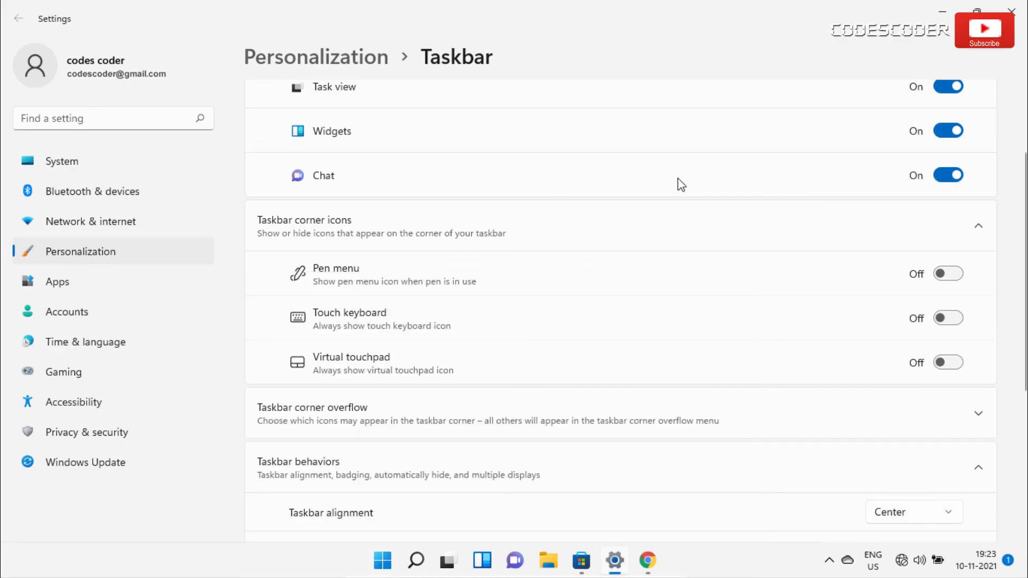
left_click(141, 287)
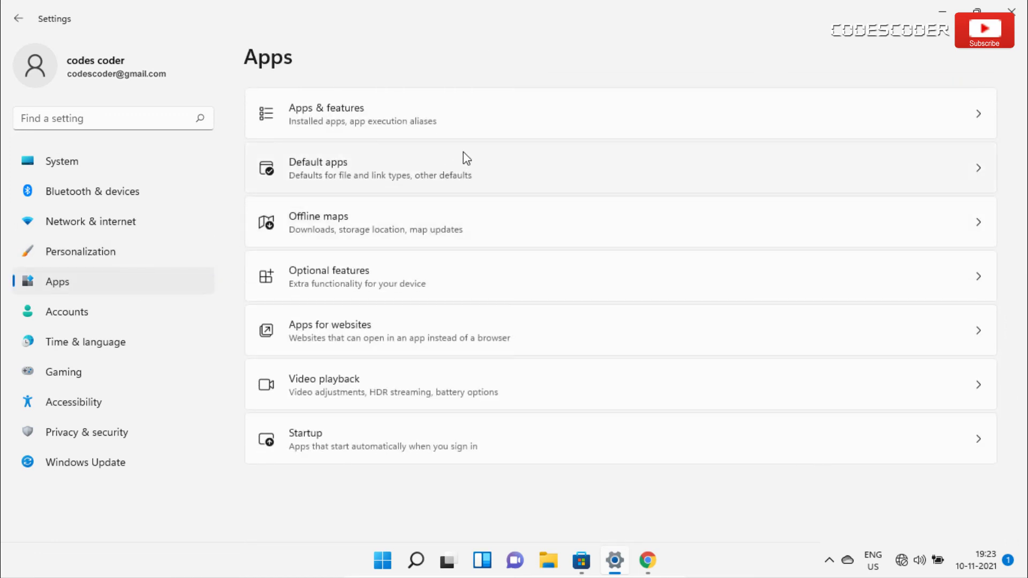
left_click(534, 124)
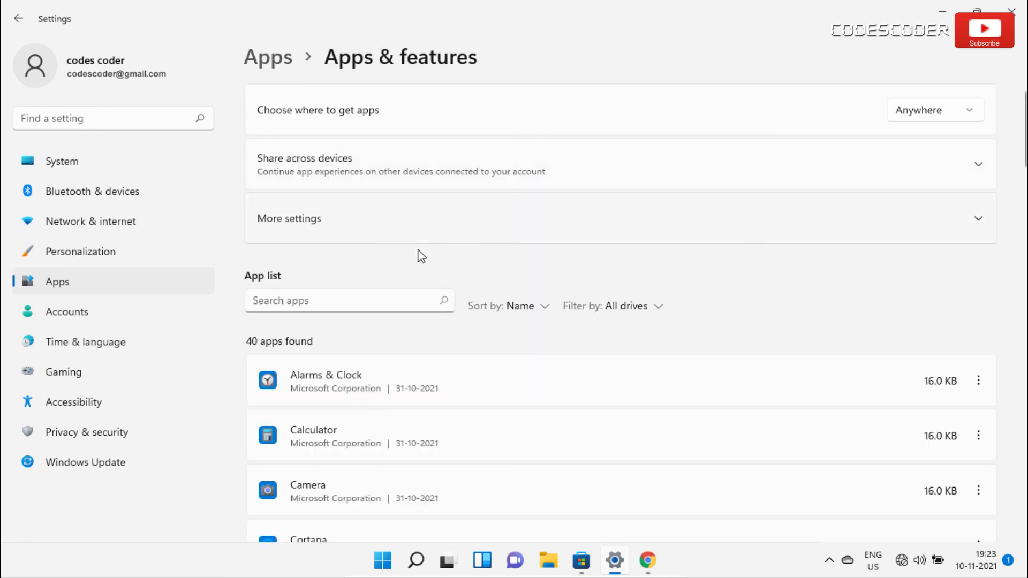
left_click(370, 303)
type("rou")
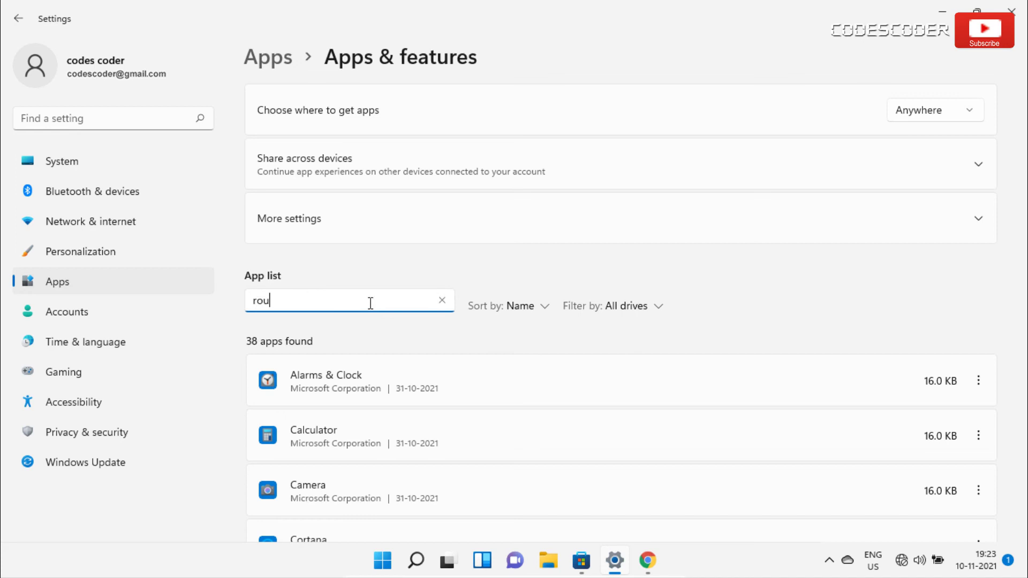
type("ndedtb")
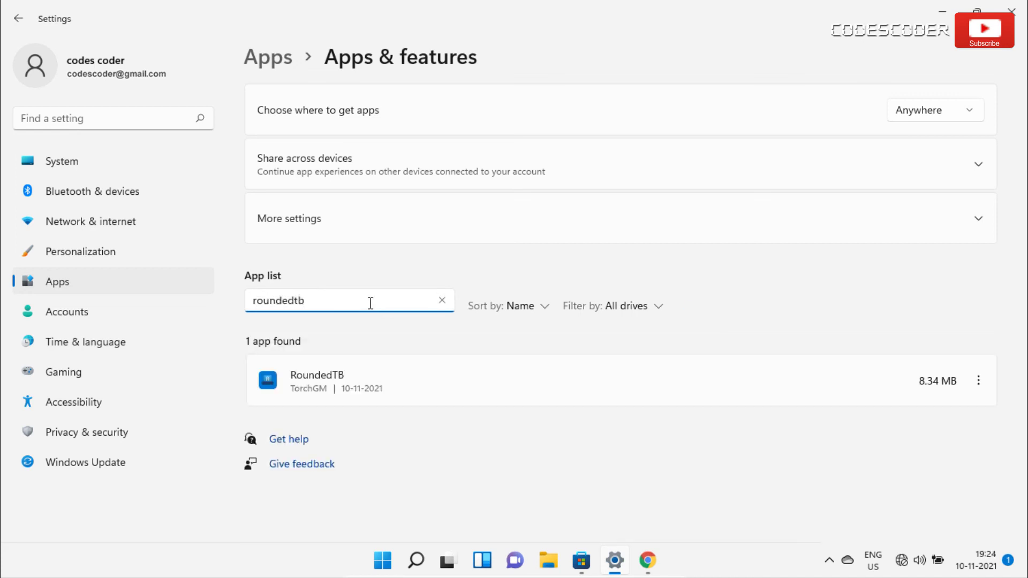
- Open the Advanced options page for the RoundedTB app entry
left_click(988, 382)
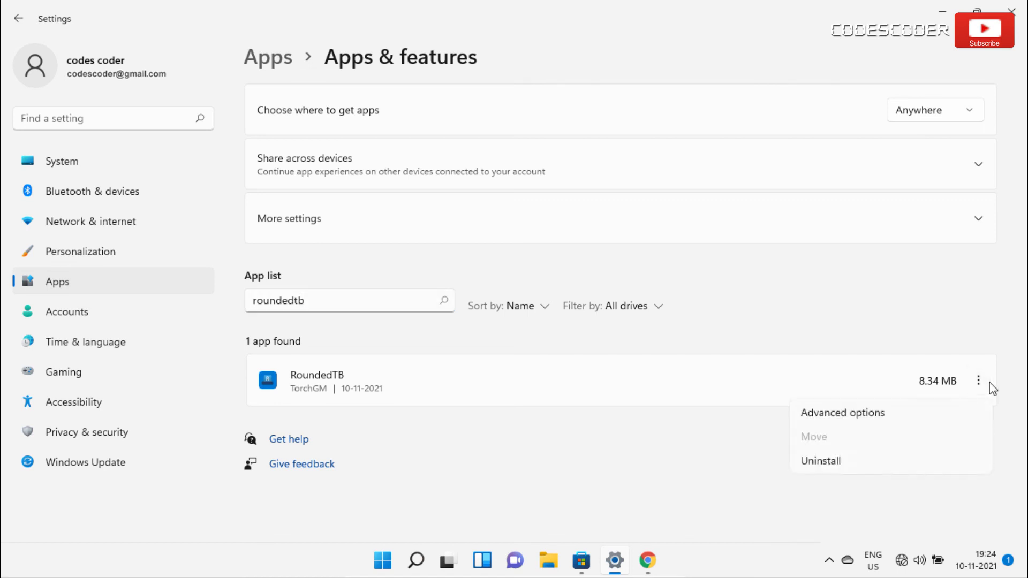
left_click(857, 414)
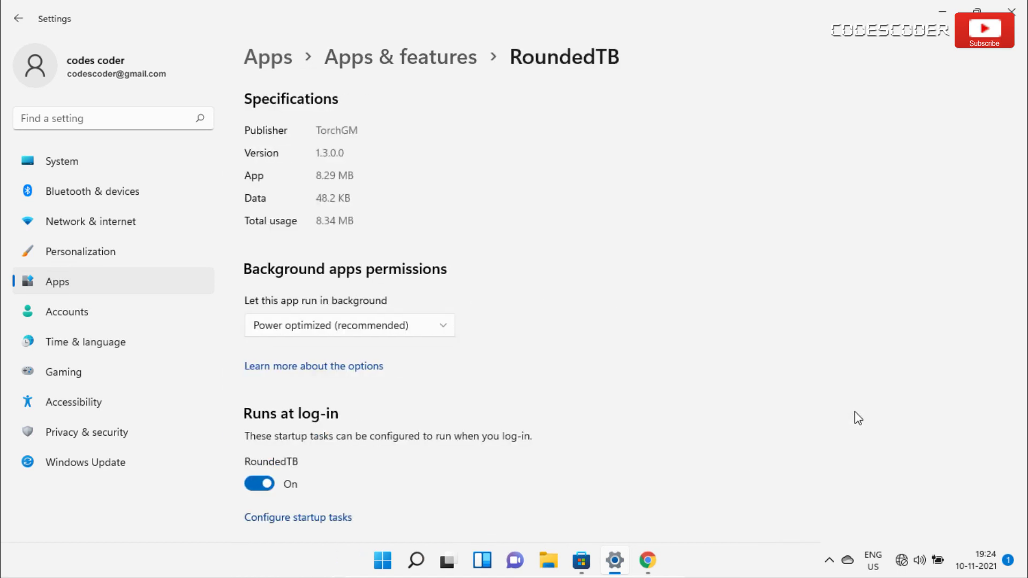
scroll(855, 411, "down", 5)
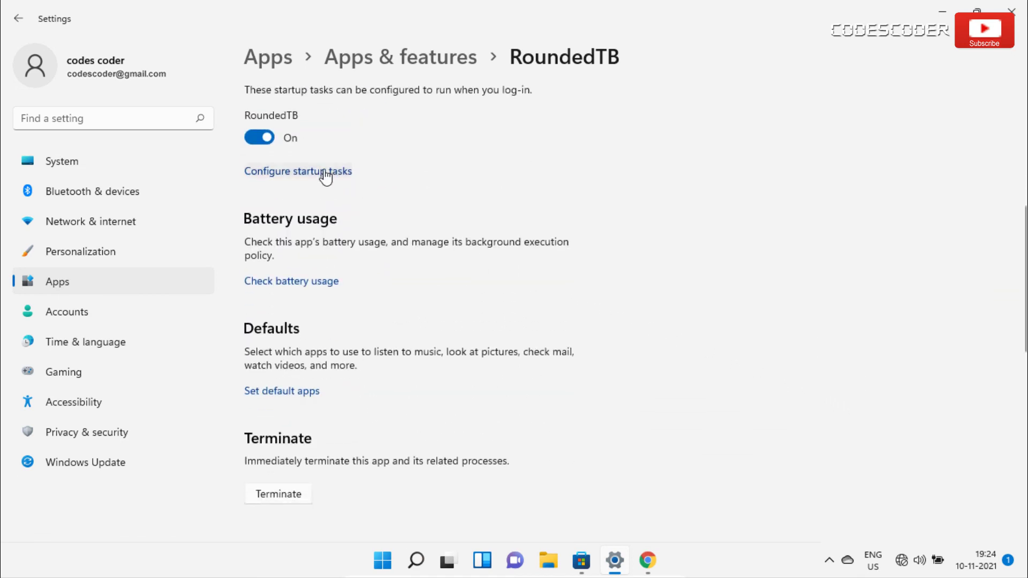
- Switch RoundedTB's log-in startup task off and terminate the app, revealing Reset and Uninstall
left_click(260, 141)
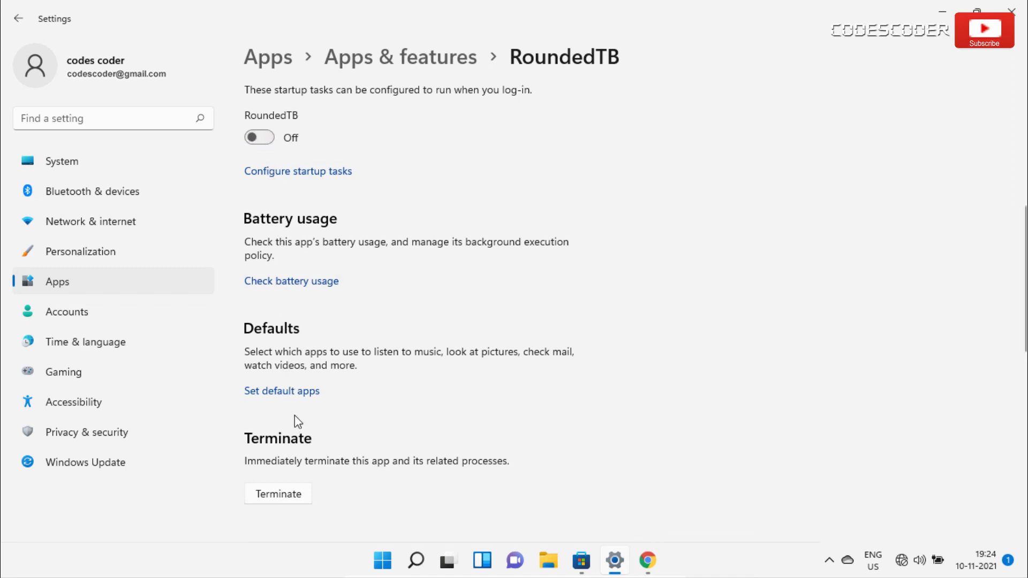
left_click(303, 497)
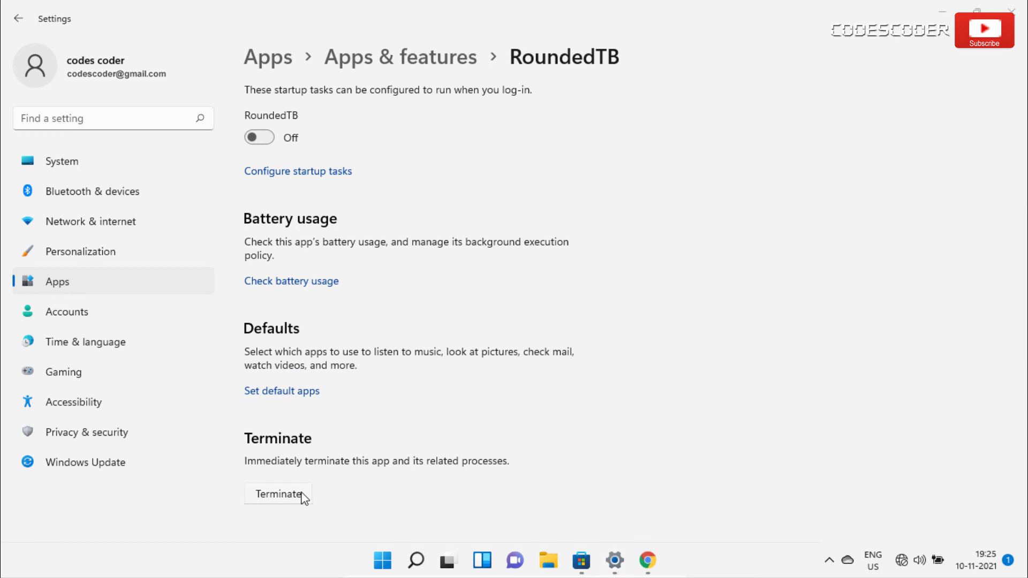
scroll(303, 497, "down", 5)
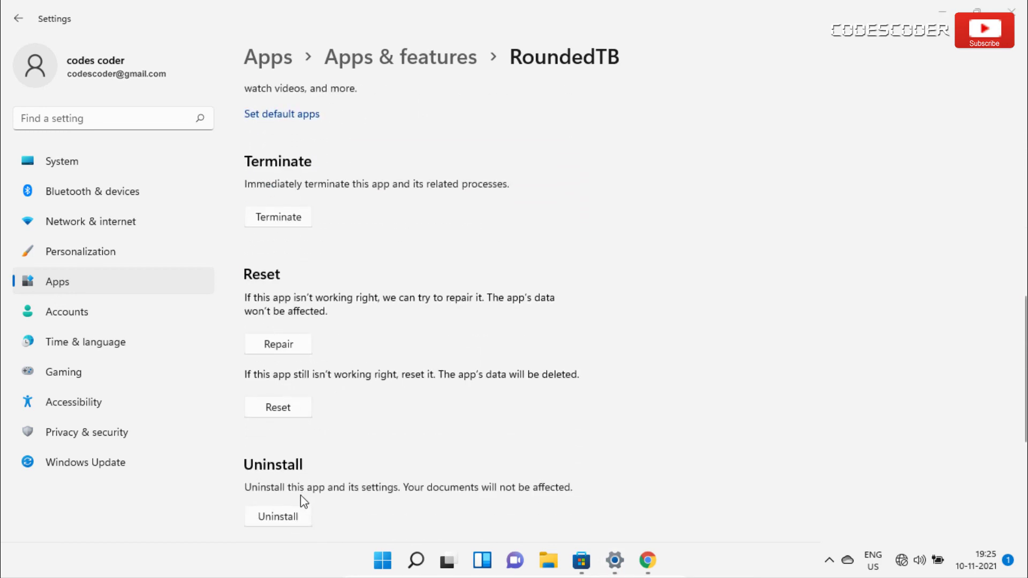